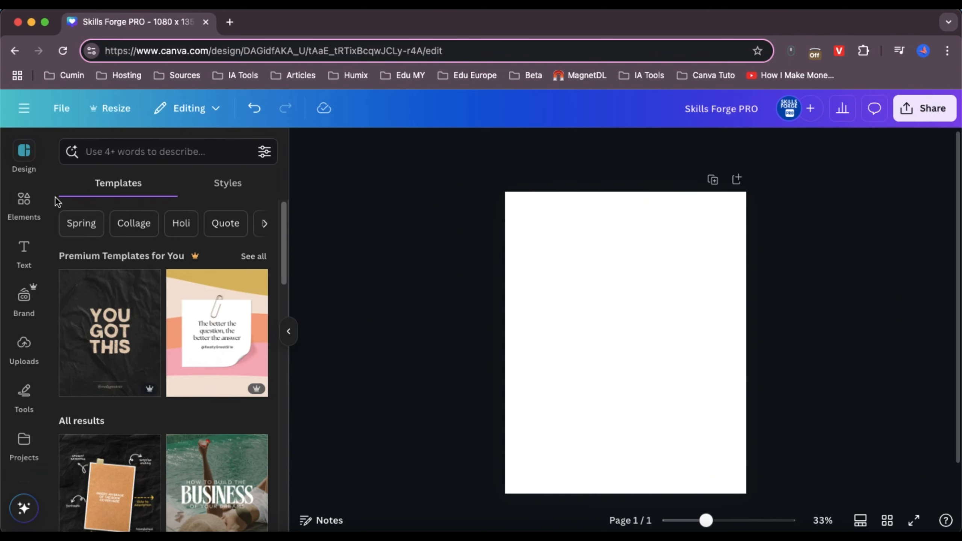
Add a heading to the blank page with the text "SAD".
{"action": "left_click", "coordinate": [27, 239]}
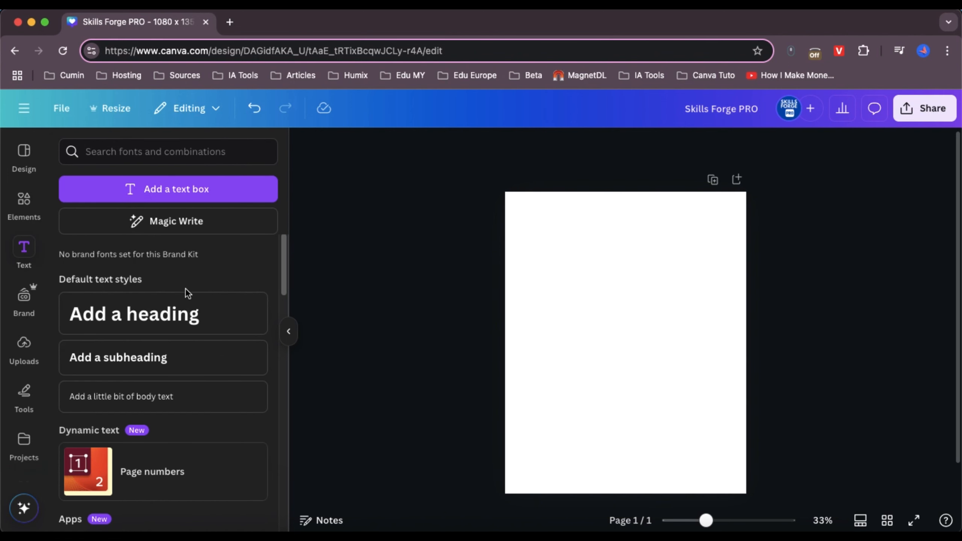
{"action": "left_click", "coordinate": [193, 314]}
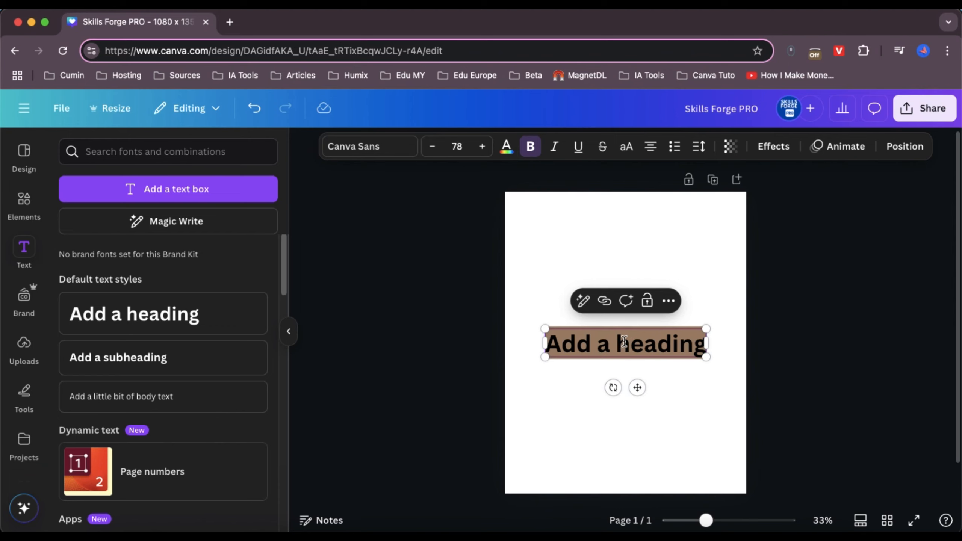
{"action": "type", "text": "SAD"}
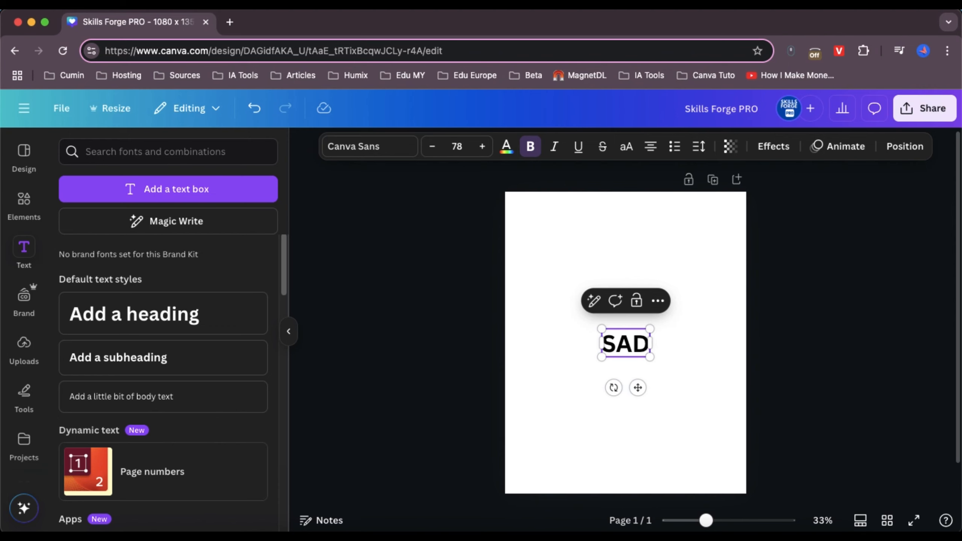
{"action": "left_click", "coordinate": [695, 363]}
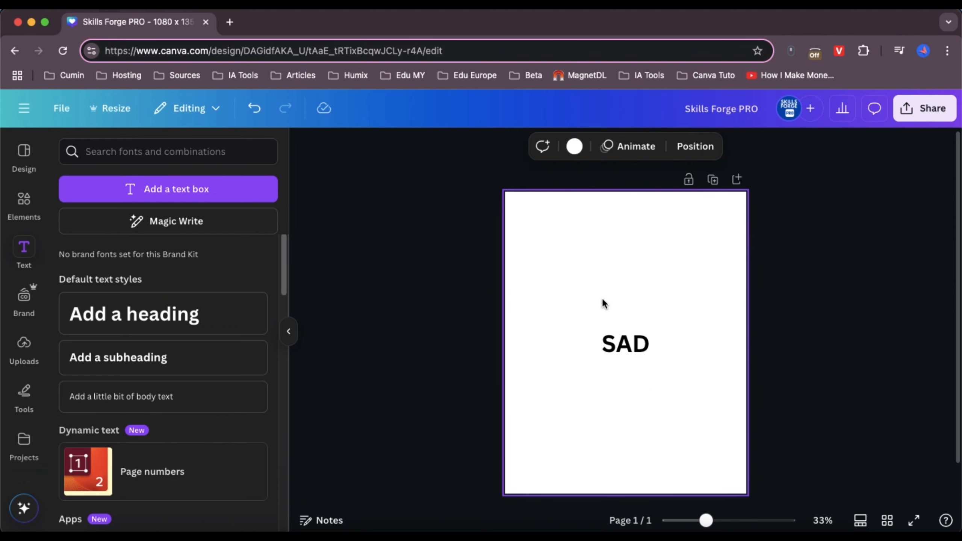
Set the heading's font to Calcio and its font size to 800.
{"action": "left_click", "coordinate": [640, 353]}
{"action": "left_click", "coordinate": [377, 147]}
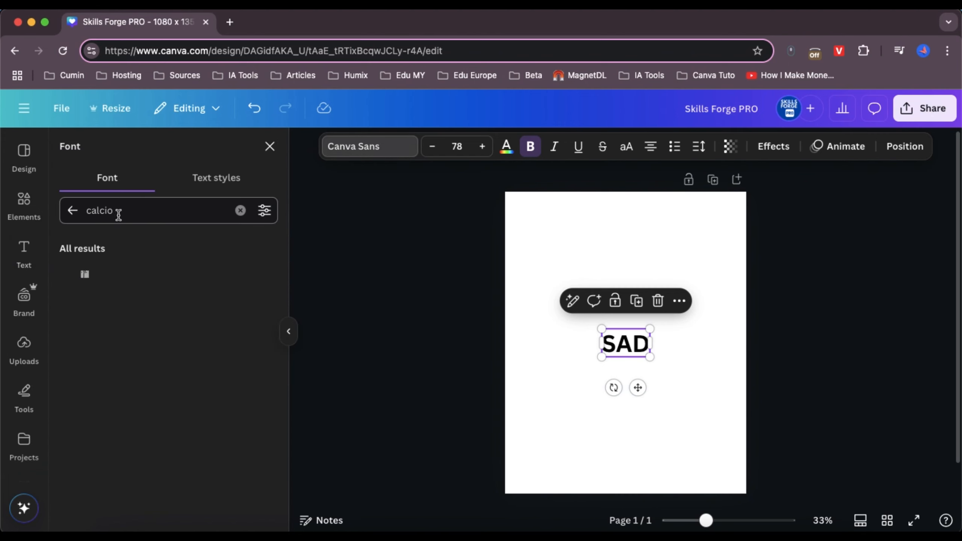
{"action": "left_click_drag", "start_coordinate": [89, 209], "coordinate": [116, 210]}
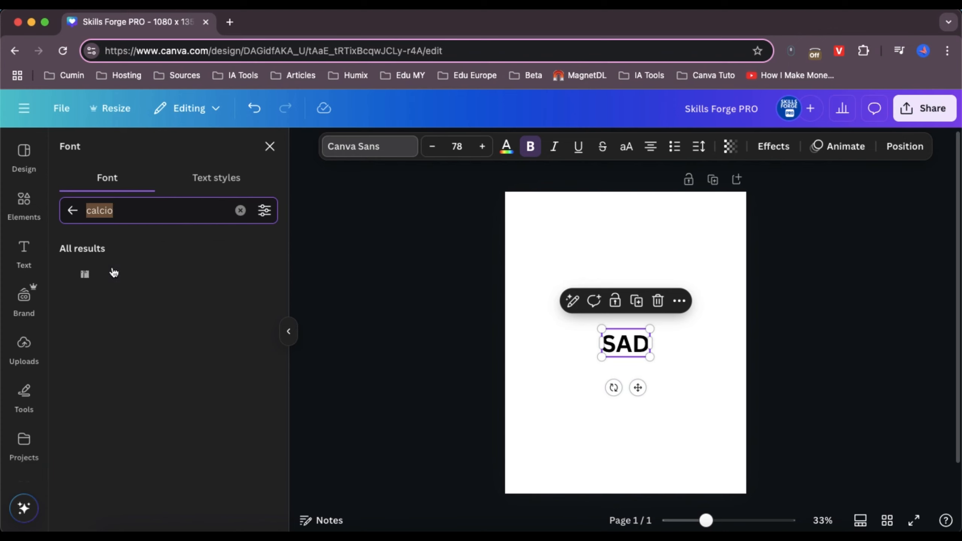
{"action": "left_click", "coordinate": [103, 276]}
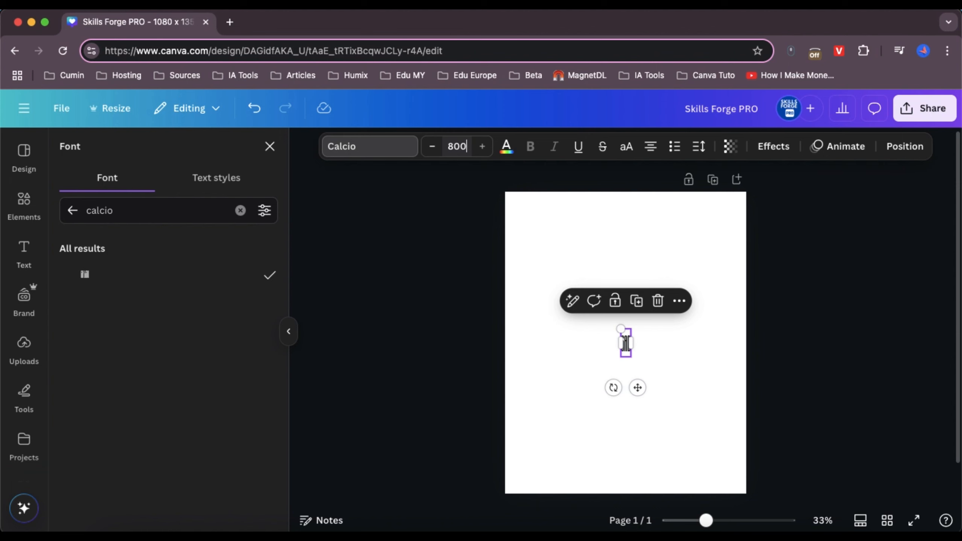
{"action": "key", "text": "Return"}
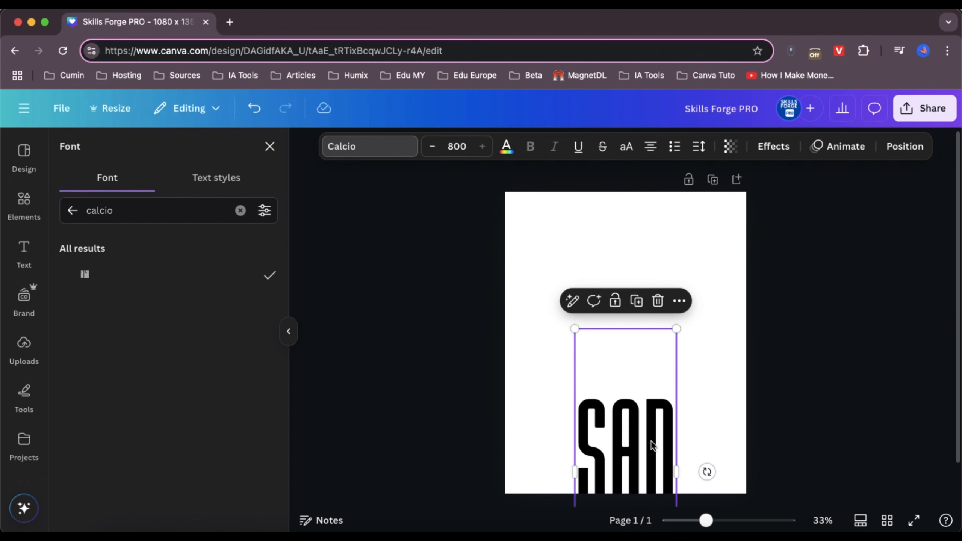
Enlarge the SAD heading to about size 1214 and position it so the letters fill most of the page.
{"action": "left_click_drag", "start_coordinate": [651, 433], "coordinate": [643, 280]}
{"action": "left_click_drag", "start_coordinate": [672, 465], "coordinate": [733, 512]}
{"action": "left_click_drag", "start_coordinate": [661, 405], "coordinate": [640, 321]}
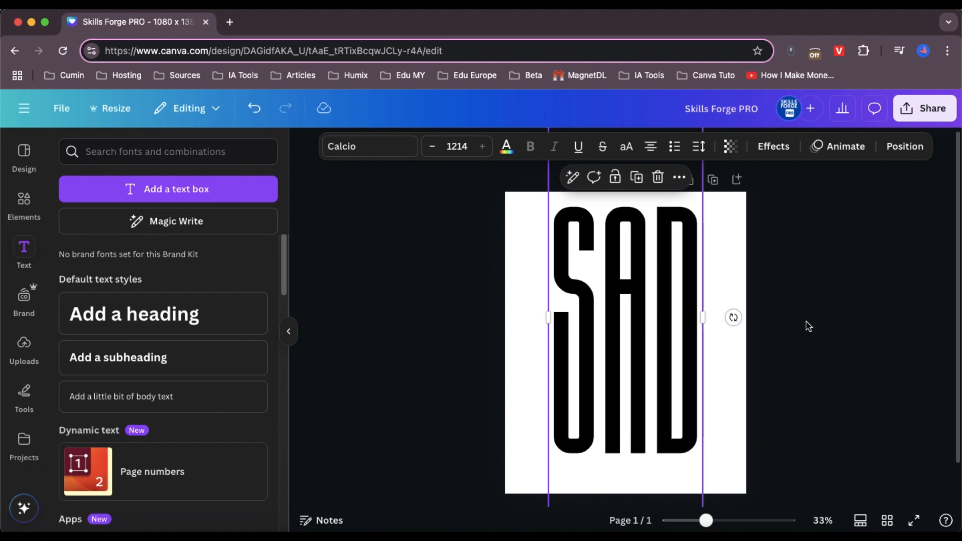
{"action": "left_click", "coordinate": [808, 326]}
Change the SAD heading's text colour to the solid red from the default colours.
{"action": "left_click", "coordinate": [639, 284]}
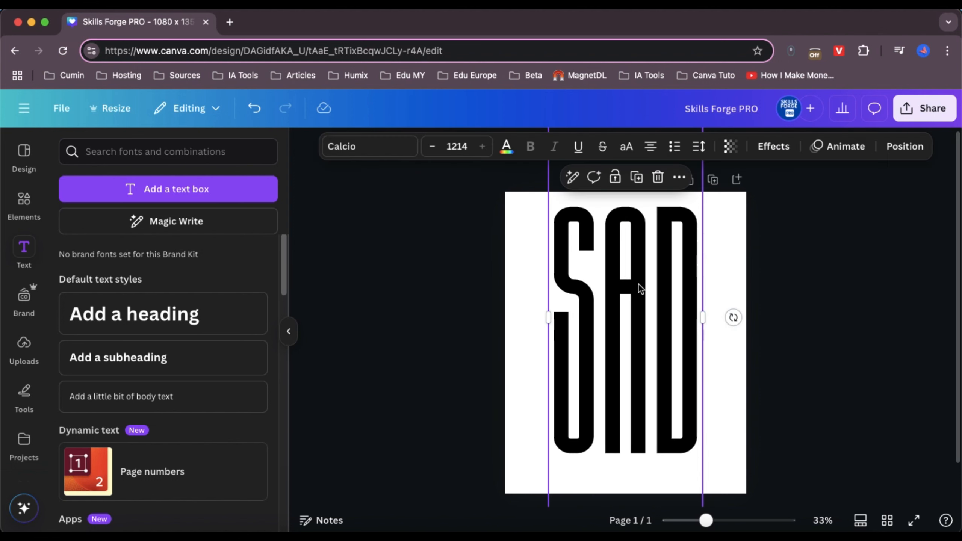
{"action": "left_click", "coordinate": [508, 148]}
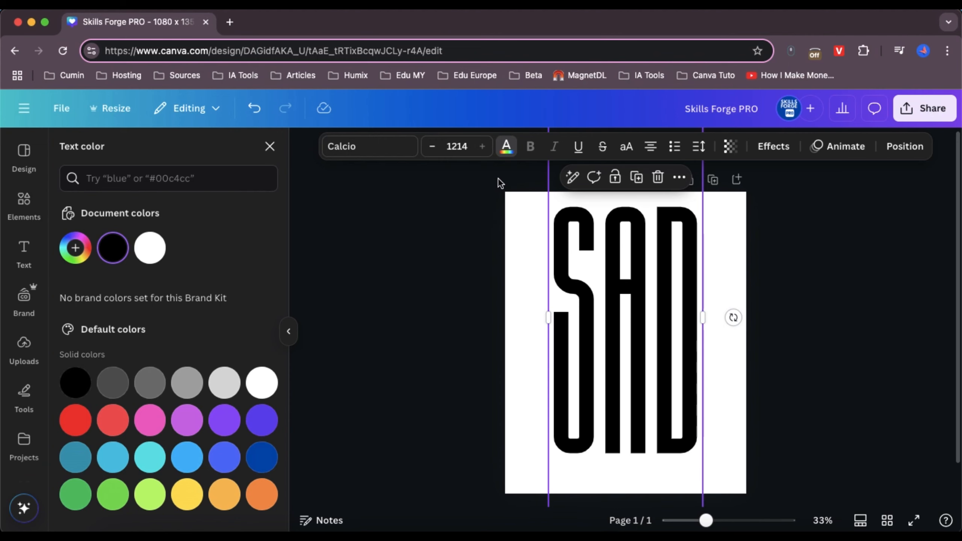
{"action": "left_click", "coordinate": [76, 422]}
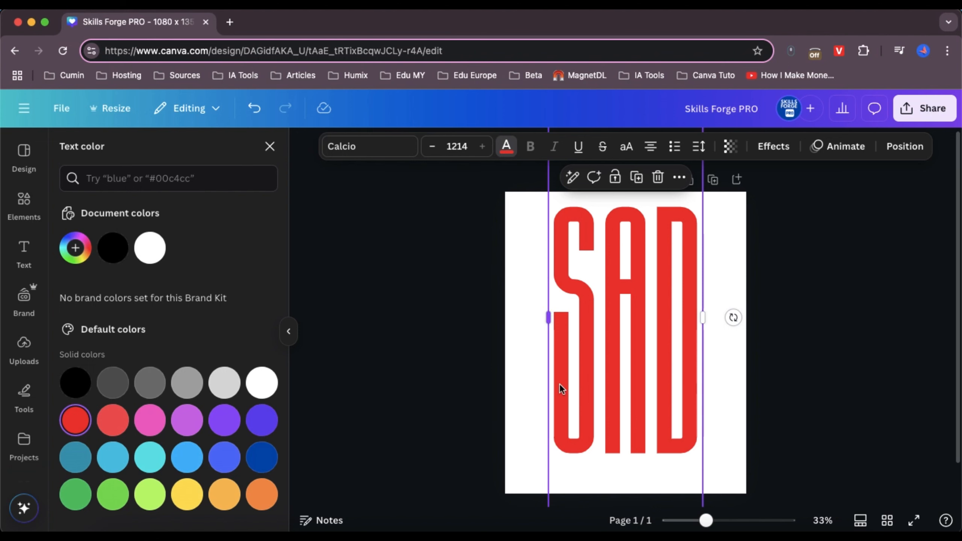
{"action": "left_click", "coordinate": [803, 317]}
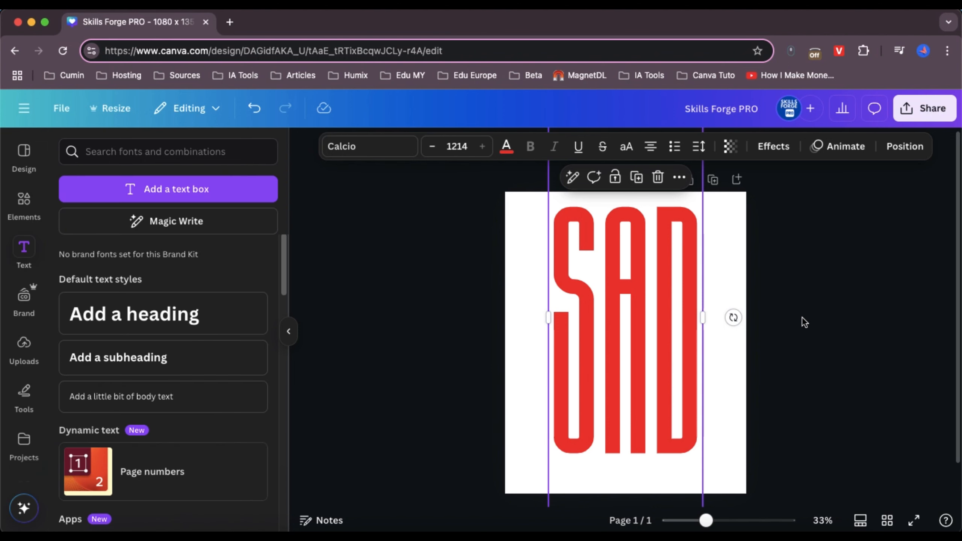
{"action": "left_click", "coordinate": [803, 318]}
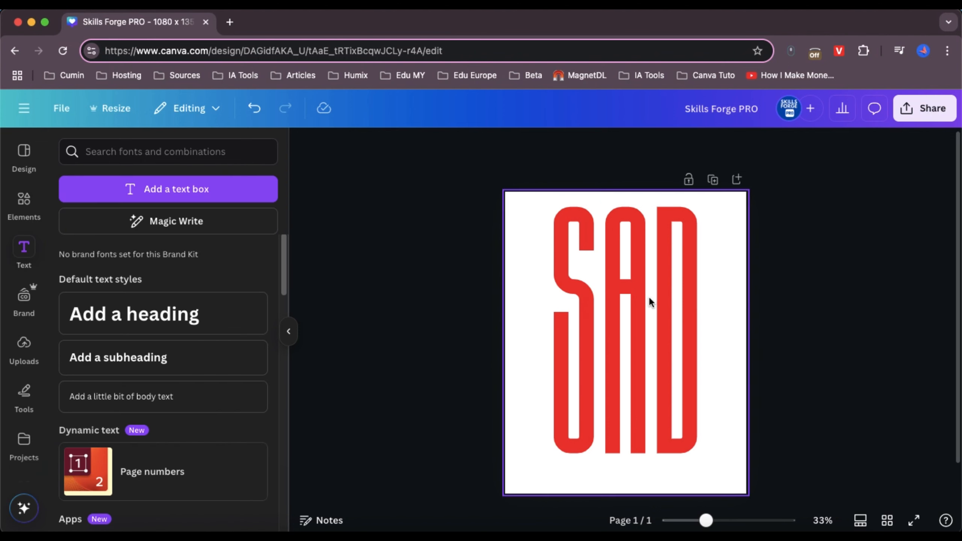
Search the elements library for "ink splatter".
{"action": "left_click", "coordinate": [23, 202]}
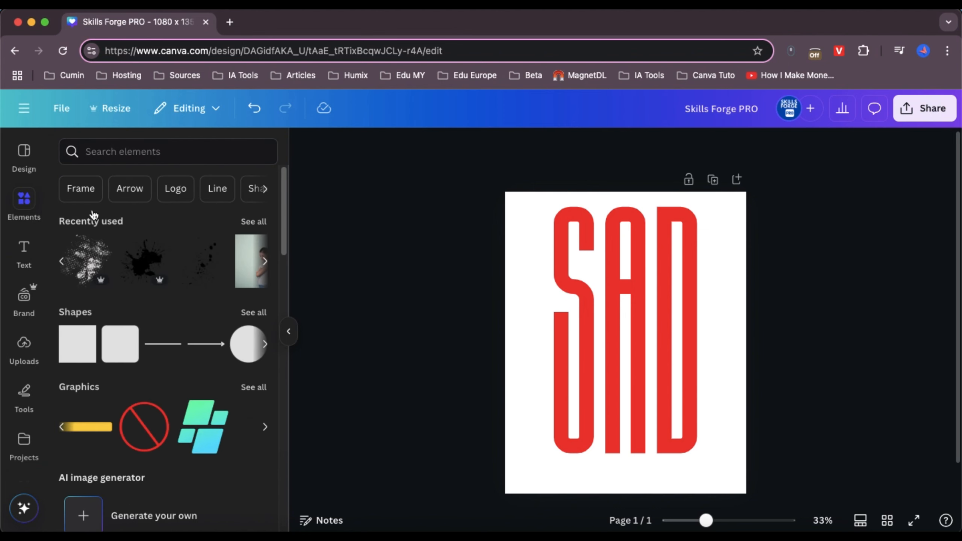
{"action": "left_click", "coordinate": [150, 152]}
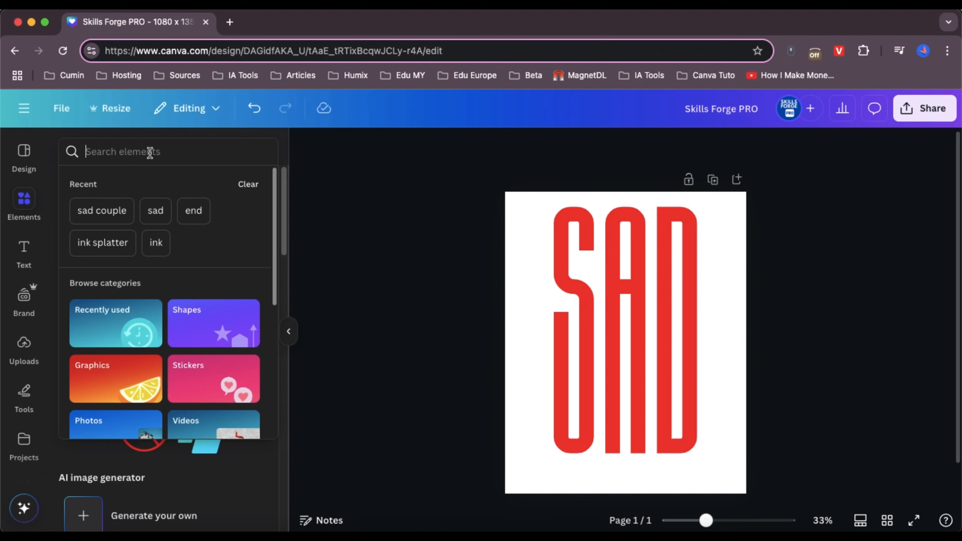
{"action": "type", "text": "in"}
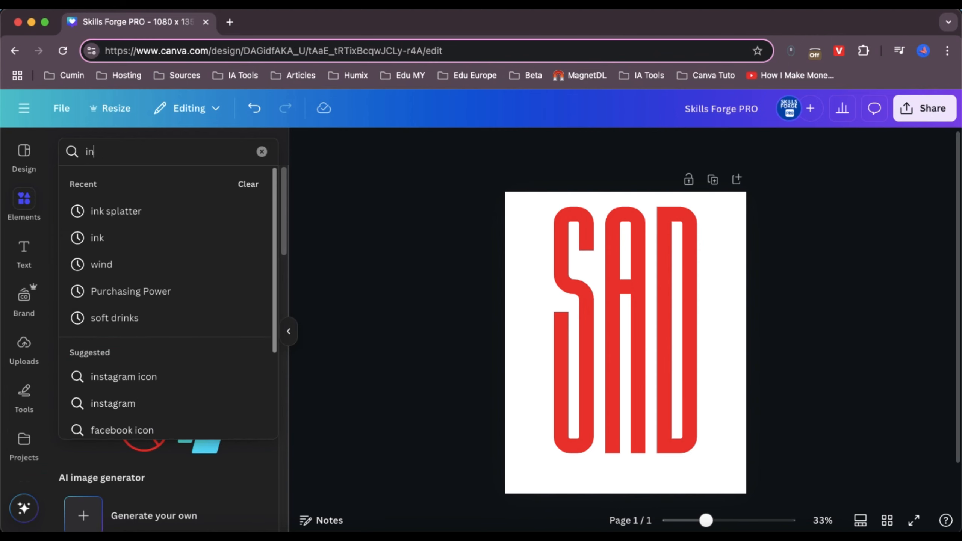
{"action": "type", "text": "k"}
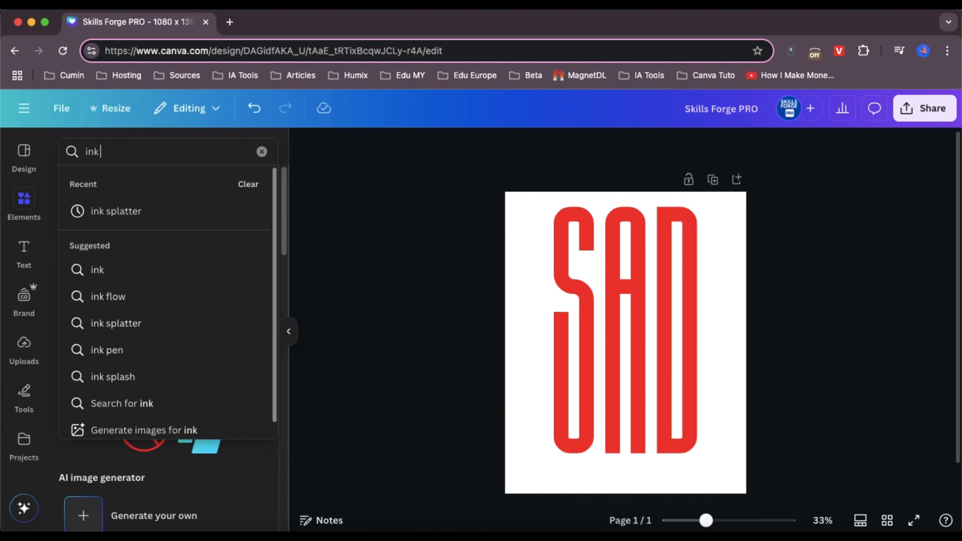
{"action": "type", "text": " spla"}
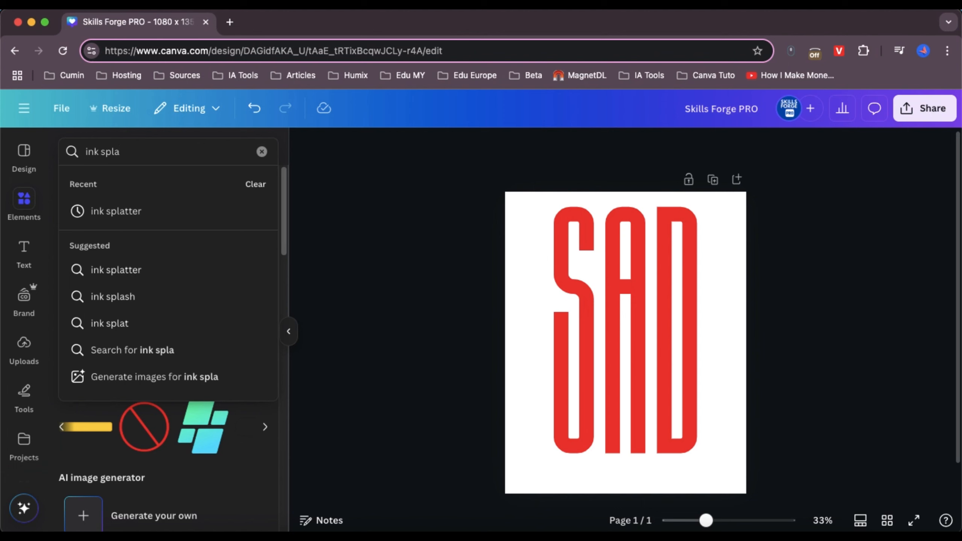
{"action": "type", "text": "tter"}
{"action": "key", "text": "Return"}
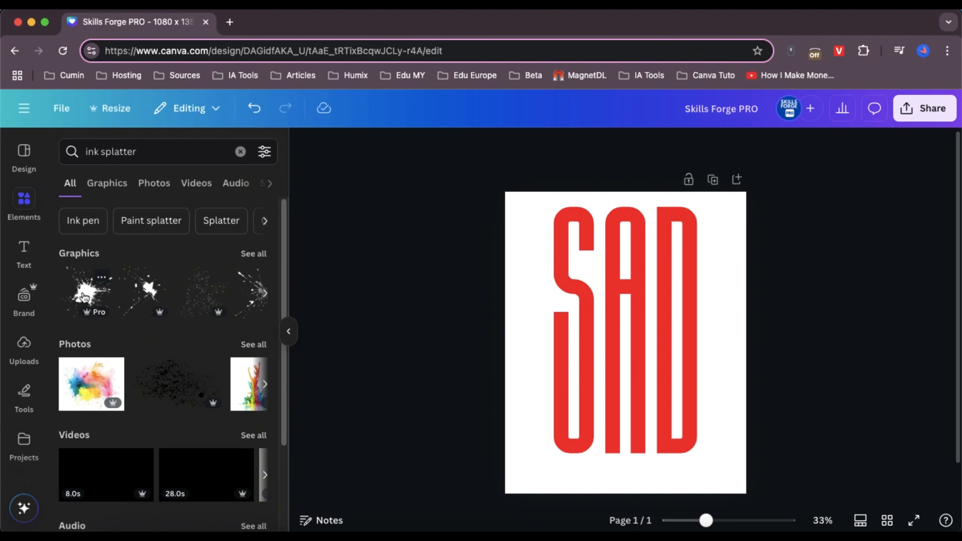
Place an enlarged white copy of the first splatter graphic over the lower middle of the SAD letters.
{"action": "left_click", "coordinate": [84, 297]}
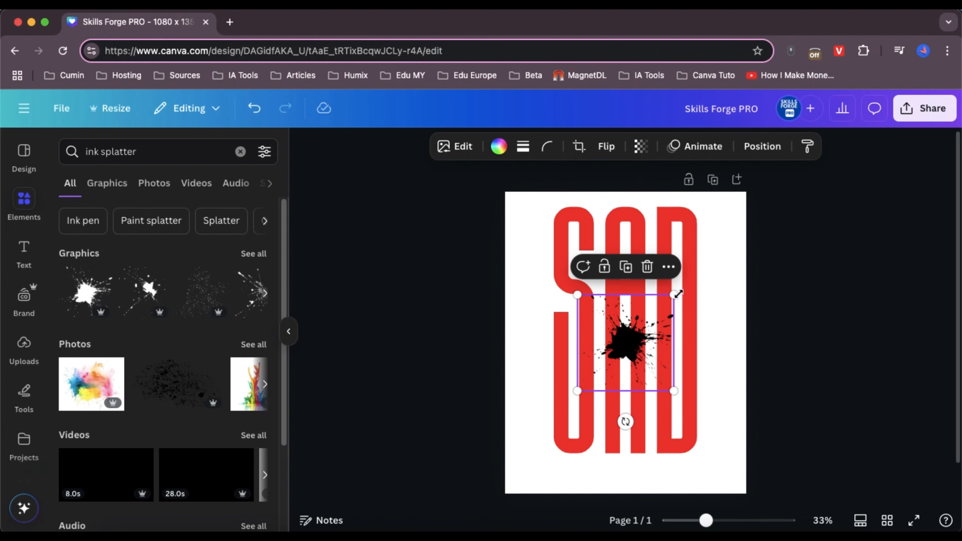
{"action": "mouse_move", "coordinate": [674, 295]}
{"action": "left_mouse_down"}
{"action": "mouse_move", "coordinate": [826, 189]}
{"action": "mouse_move", "coordinate": [781, 207]}
{"action": "mouse_move", "coordinate": [712, 259]}
{"action": "left_mouse_up"}
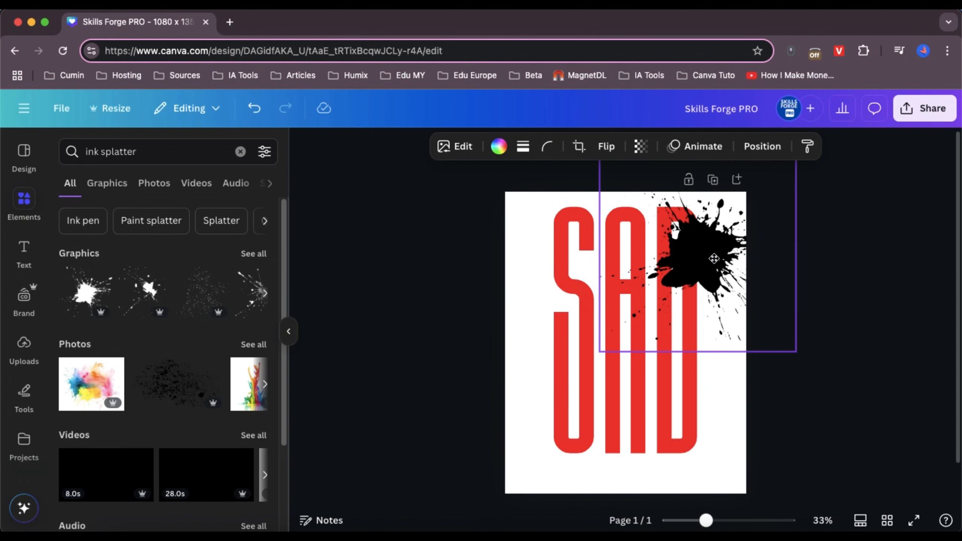
{"action": "left_click", "coordinate": [498, 147]}
{"action": "left_click", "coordinate": [188, 250]}
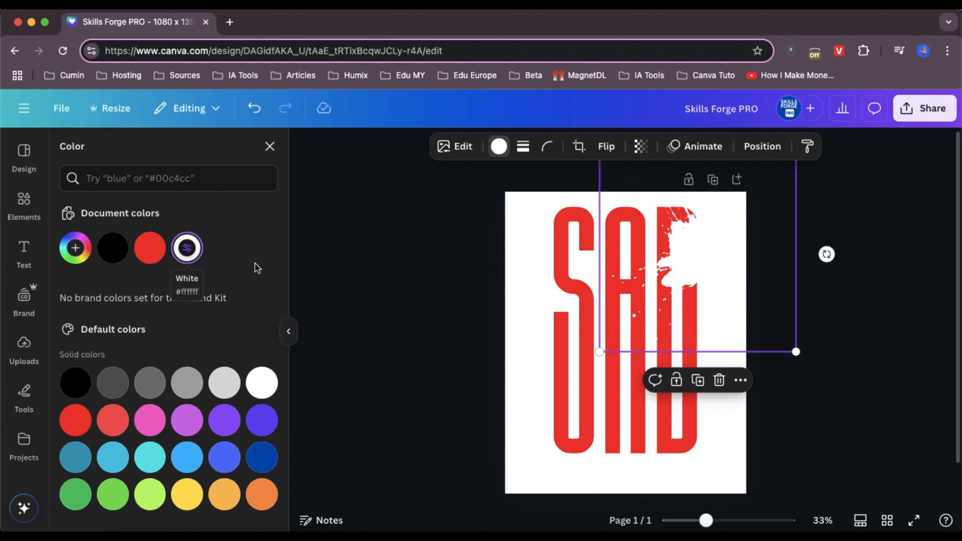
{"action": "left_click_drag", "start_coordinate": [704, 248], "coordinate": [628, 348]}
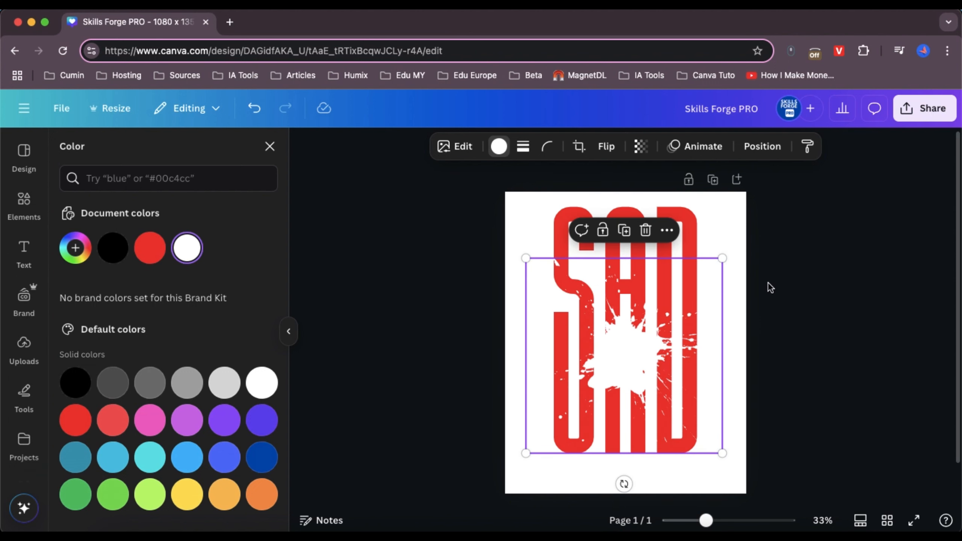
{"action": "key", "text": "Escape"}
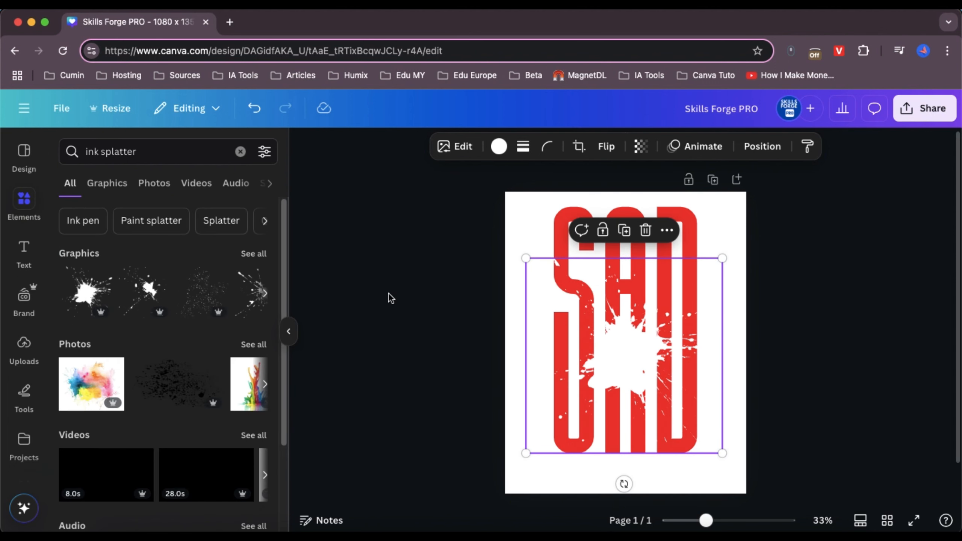
Add the dripping ink splatter graphic over the upper left of the letter S and colour it white.
{"action": "left_click", "coordinate": [267, 298]}
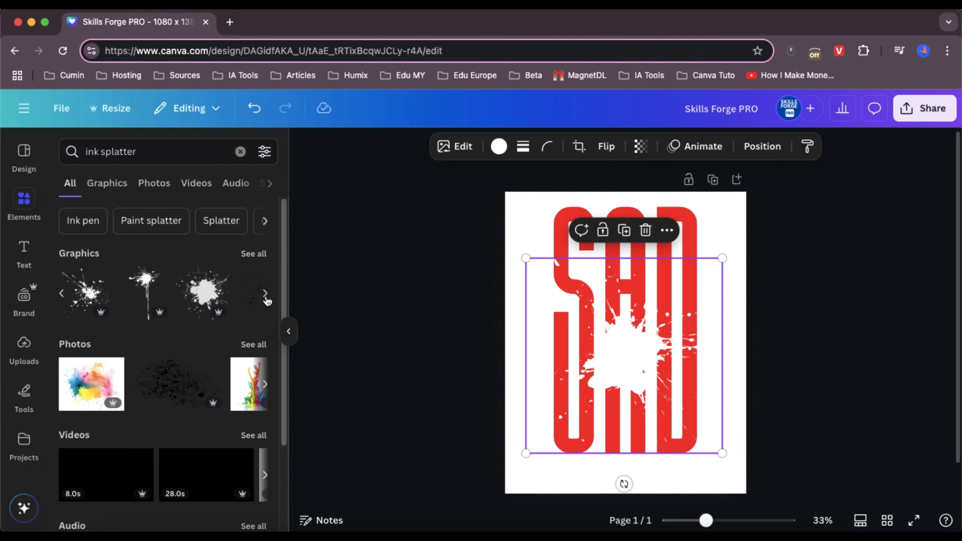
{"action": "left_click", "coordinate": [147, 283]}
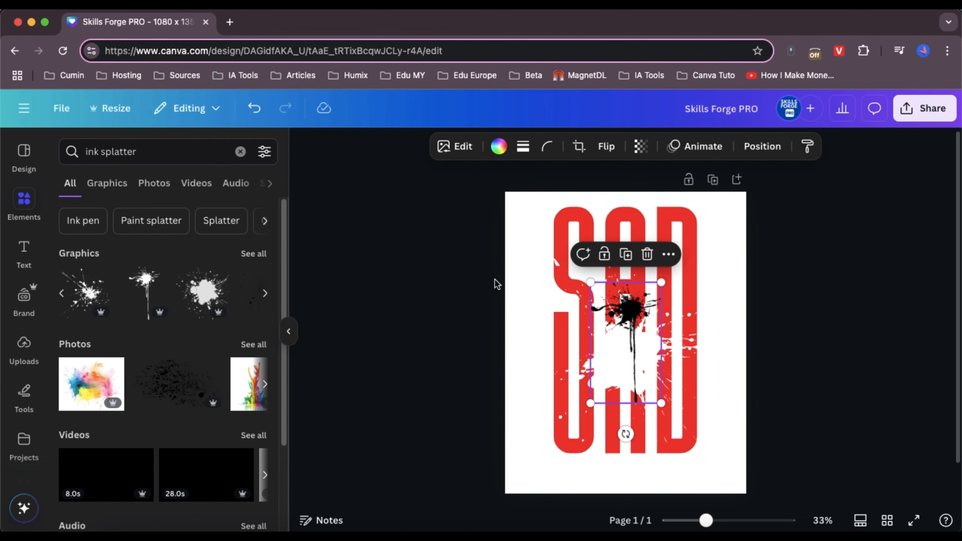
{"action": "mouse_move", "coordinate": [633, 309]}
{"action": "left_mouse_down"}
{"action": "mouse_move", "coordinate": [687, 217]}
{"action": "mouse_move", "coordinate": [584, 217]}
{"action": "mouse_move", "coordinate": [565, 220]}
{"action": "mouse_move", "coordinate": [557, 235]}
{"action": "left_mouse_up"}
{"action": "left_click", "coordinate": [497, 147]}
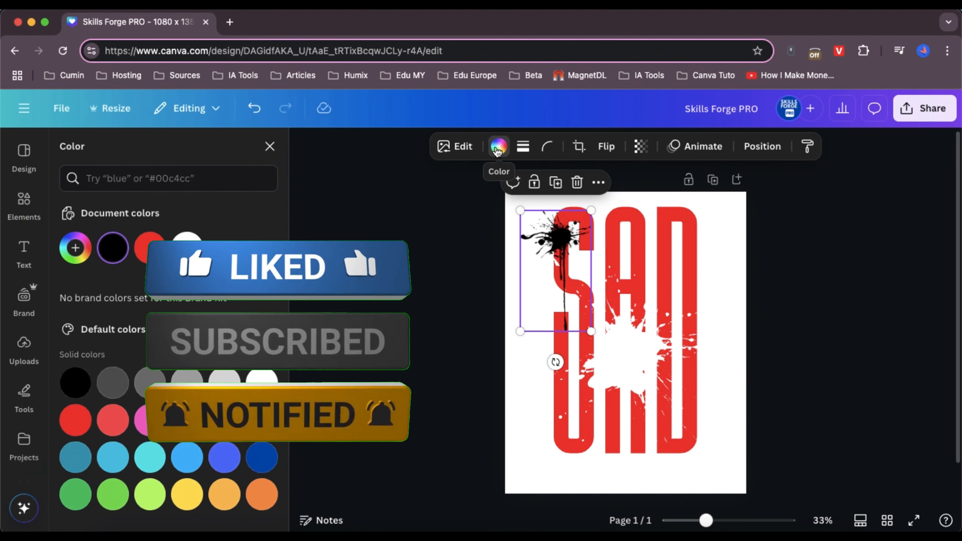
{"action": "left_click", "coordinate": [187, 248]}
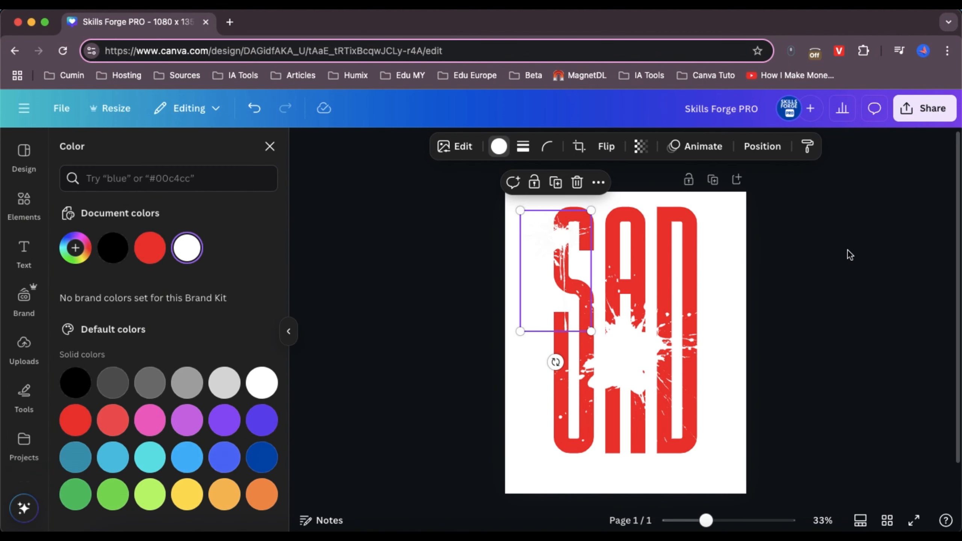
{"action": "left_click", "coordinate": [736, 250]}
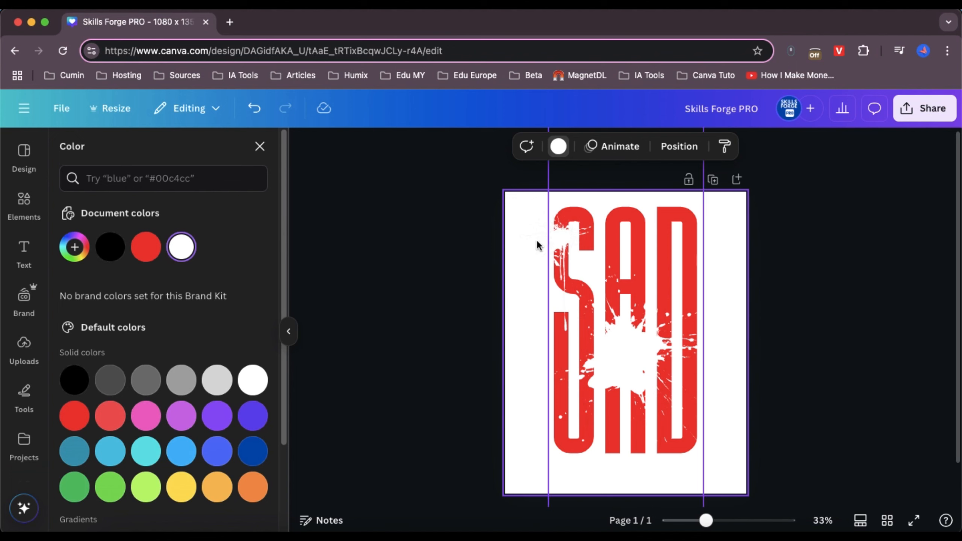
{"action": "left_click", "coordinate": [384, 254]}
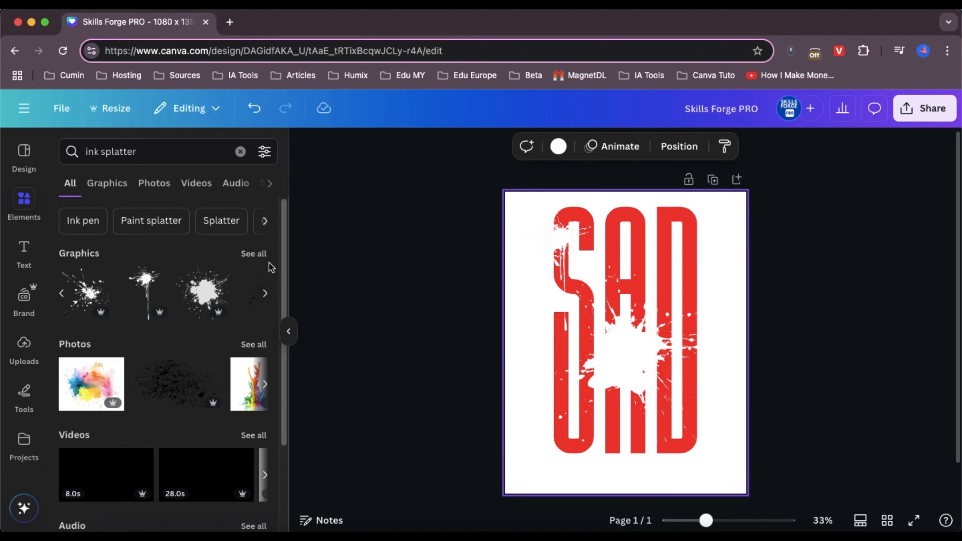
From all ink splatter graphics, add the halftone-dot splatter, enlarged, over the upper part of the letters A and D.
{"action": "left_click", "coordinate": [254, 254]}
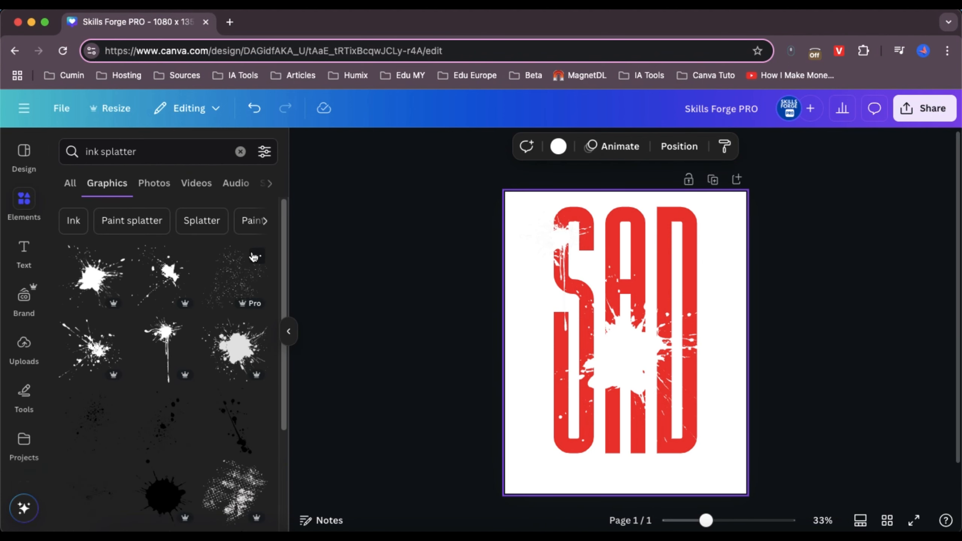
{"action": "scroll", "coordinate": [201, 327], "scroll_direction": "down", "scroll_amount": 2}
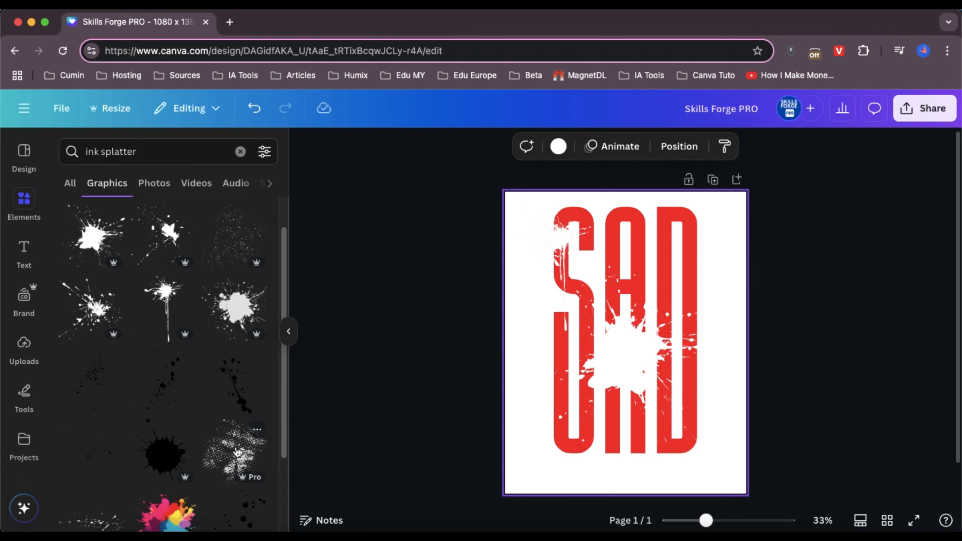
{"action": "left_click", "coordinate": [238, 452]}
{"action": "left_click_drag", "start_coordinate": [633, 345], "coordinate": [677, 246]}
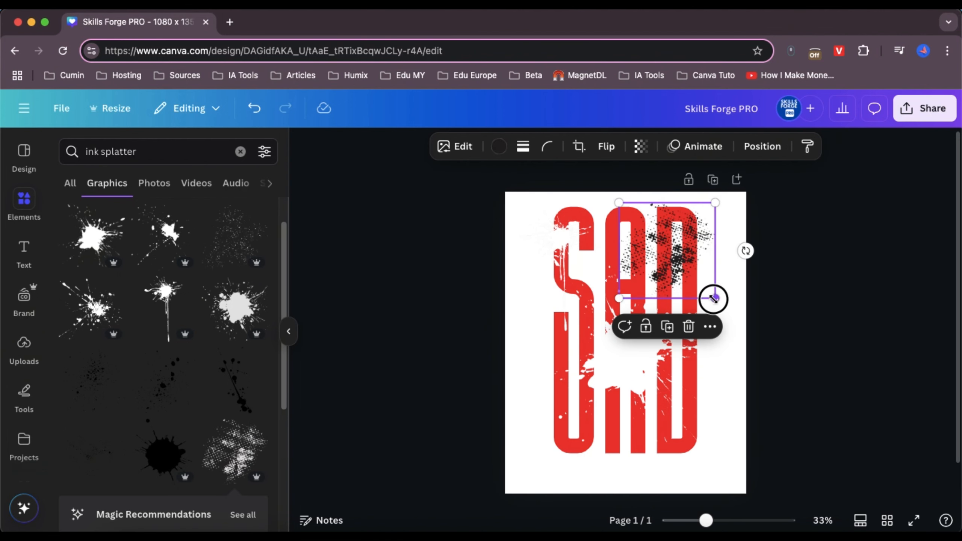
{"action": "left_click_drag", "start_coordinate": [715, 298], "coordinate": [744, 326]}
{"action": "left_click_drag", "start_coordinate": [684, 279], "coordinate": [663, 279]}
Colour the halftone-dot splatter over the A and D white, using the document colour.
{"action": "left_click", "coordinate": [501, 147]}
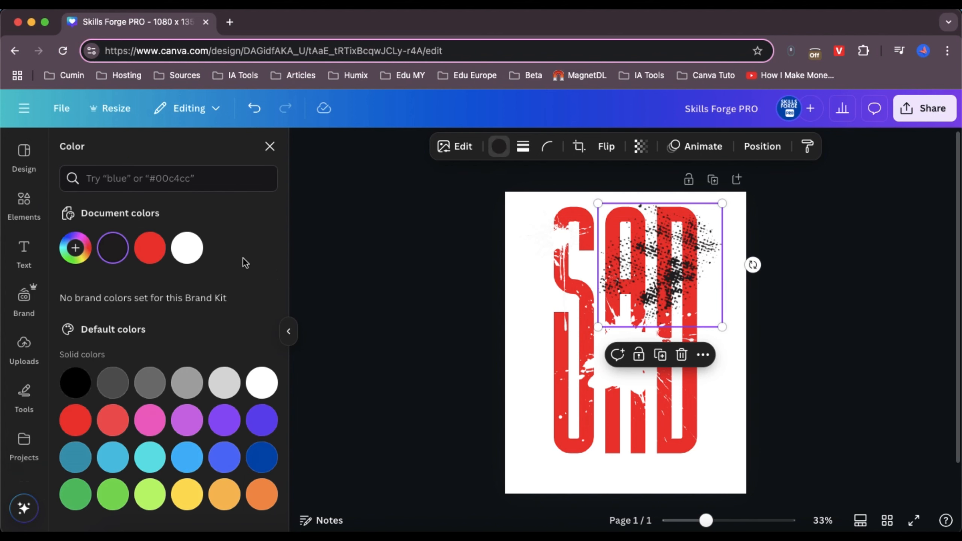
{"action": "left_click", "coordinate": [187, 249]}
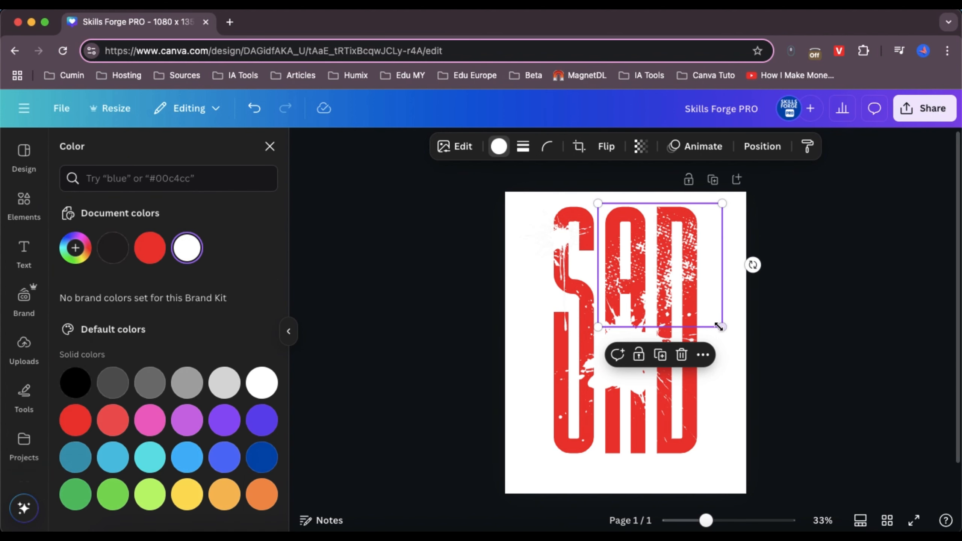
{"action": "left_click", "coordinate": [731, 356]}
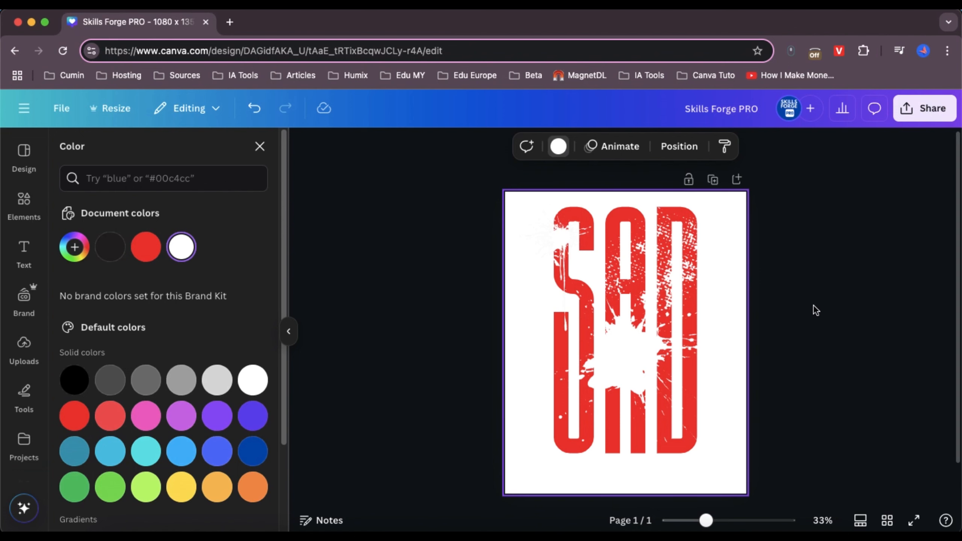
{"action": "left_click", "coordinate": [446, 289]}
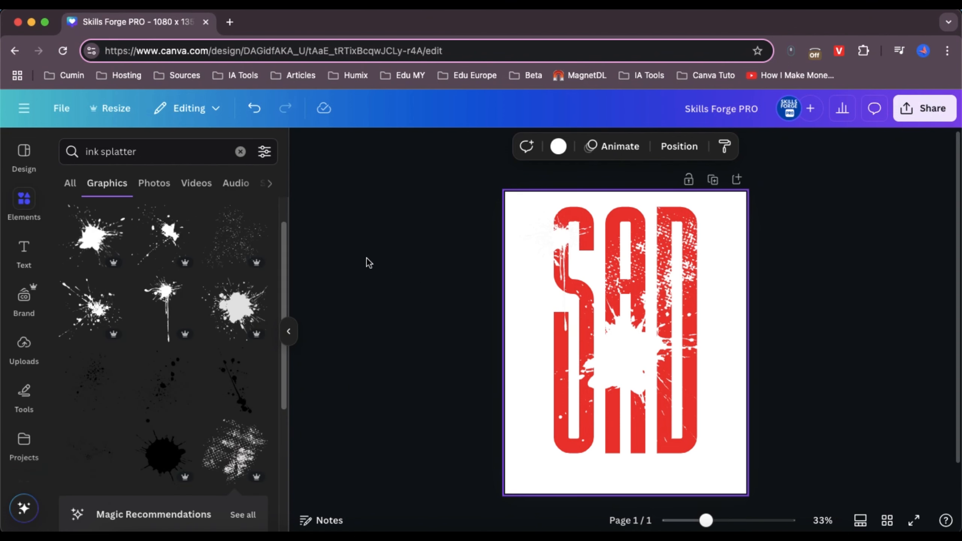
Search the elements library for "sad couple" and show only photos.
{"action": "left_click", "coordinate": [162, 152]}
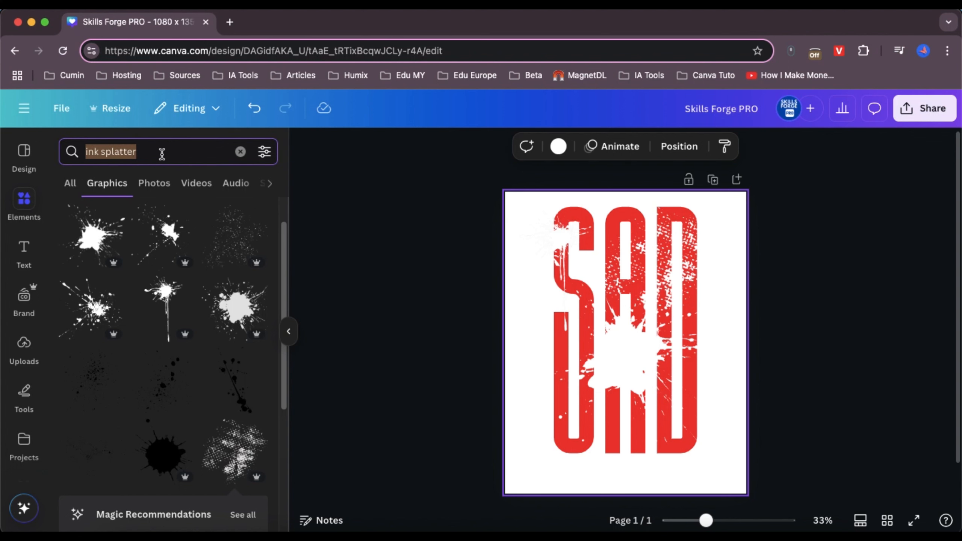
{"action": "type", "text": "sa"}
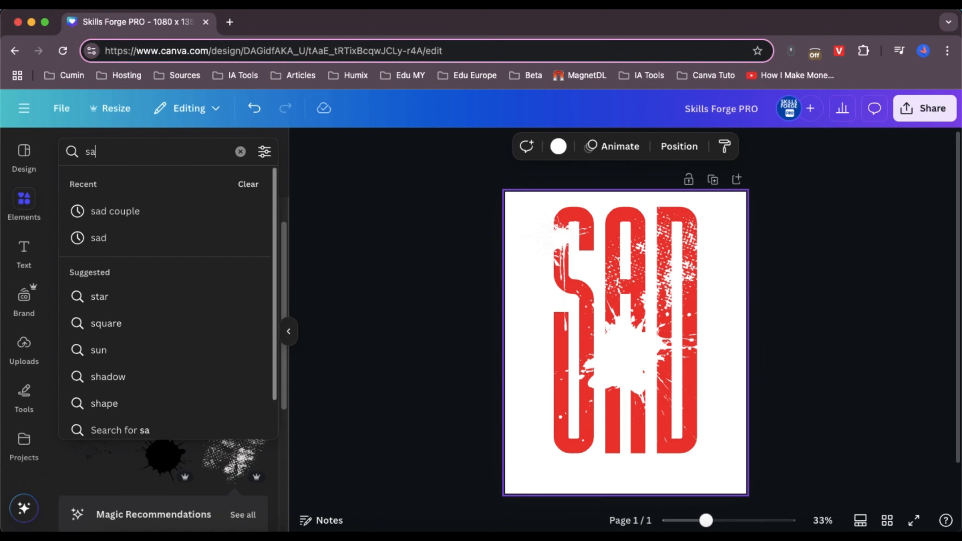
{"action": "type", "text": "d couple"}
{"action": "key", "text": "Return"}
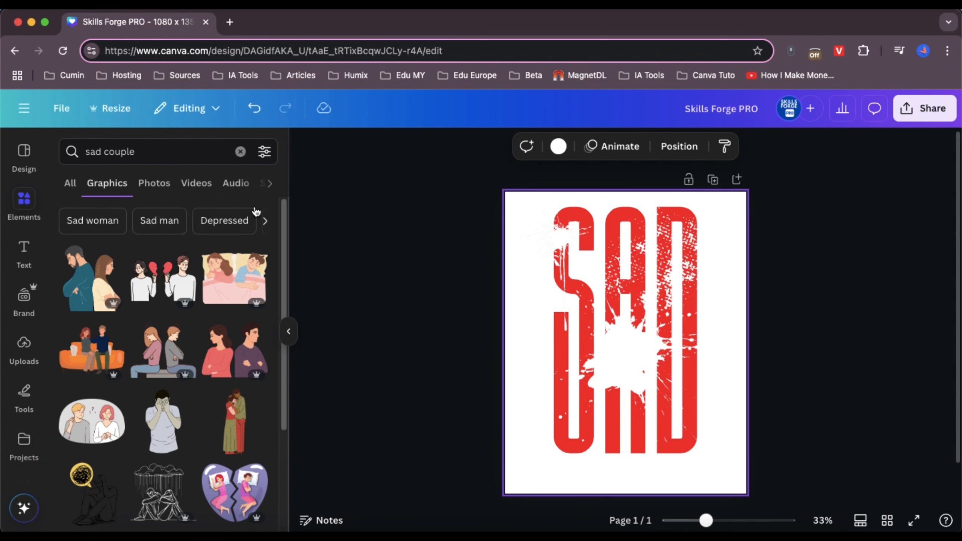
{"action": "left_click", "coordinate": [158, 189]}
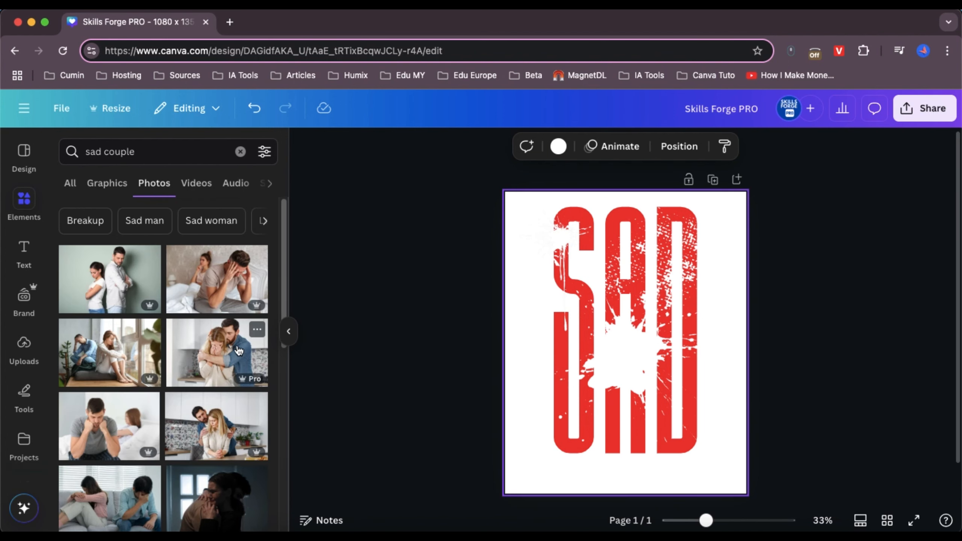
Add the photo of the couple standing back to back with crossed arms and enlarge it across the lower half of the poster.
{"action": "scroll", "coordinate": [235, 337], "scroll_direction": "down", "scroll_amount": 3}
{"action": "scroll", "coordinate": [233, 340], "scroll_direction": "up", "scroll_amount": 3}
{"action": "left_click", "coordinate": [98, 273]}
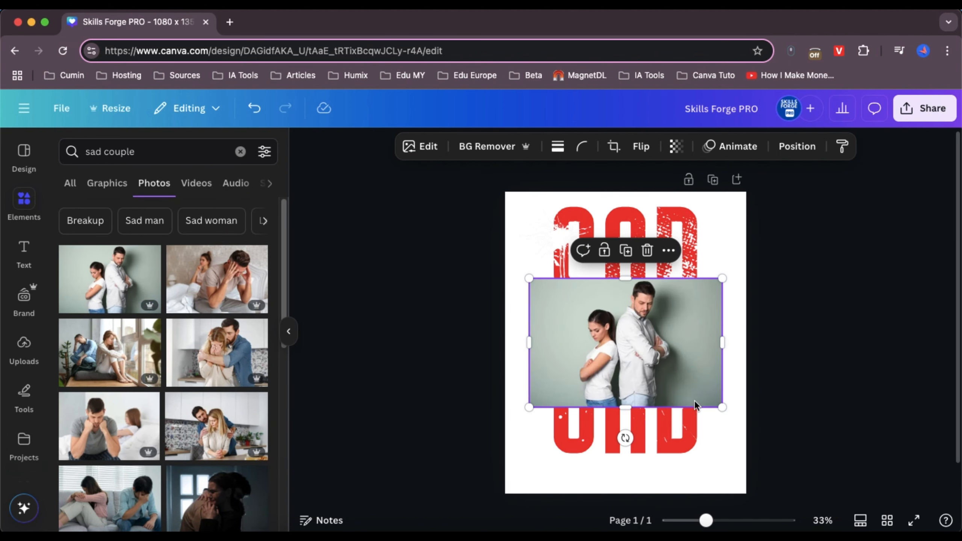
{"action": "left_click_drag", "start_coordinate": [723, 408], "coordinate": [823, 506]}
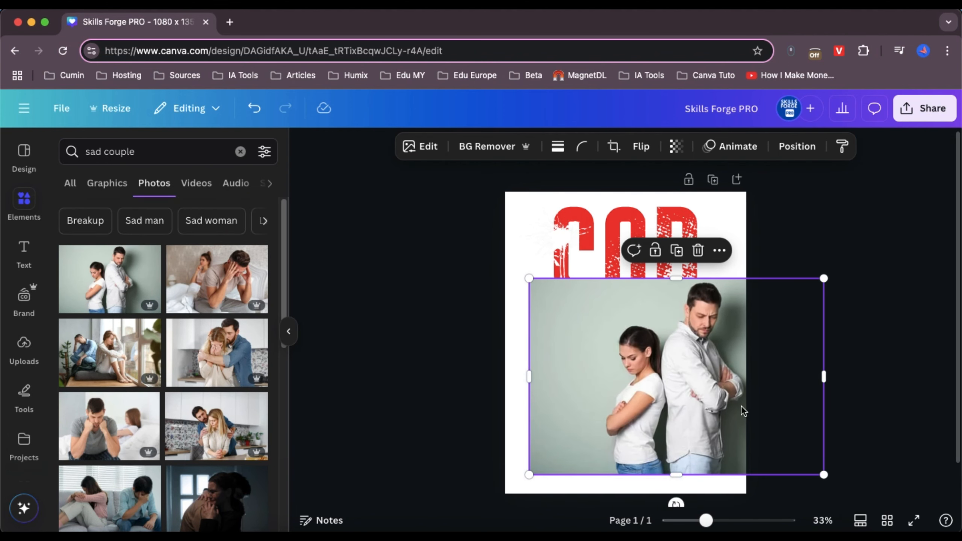
{"action": "left_click_drag", "start_coordinate": [703, 394], "coordinate": [664, 407]}
Crop the couple photo's sides to about 671 by 878 px, centred on the bottom edge, and remove its background.
{"action": "left_click_drag", "start_coordinate": [786, 398], "coordinate": [713, 398]}
{"action": "left_click_drag", "start_coordinate": [493, 393], "coordinate": [565, 393]}
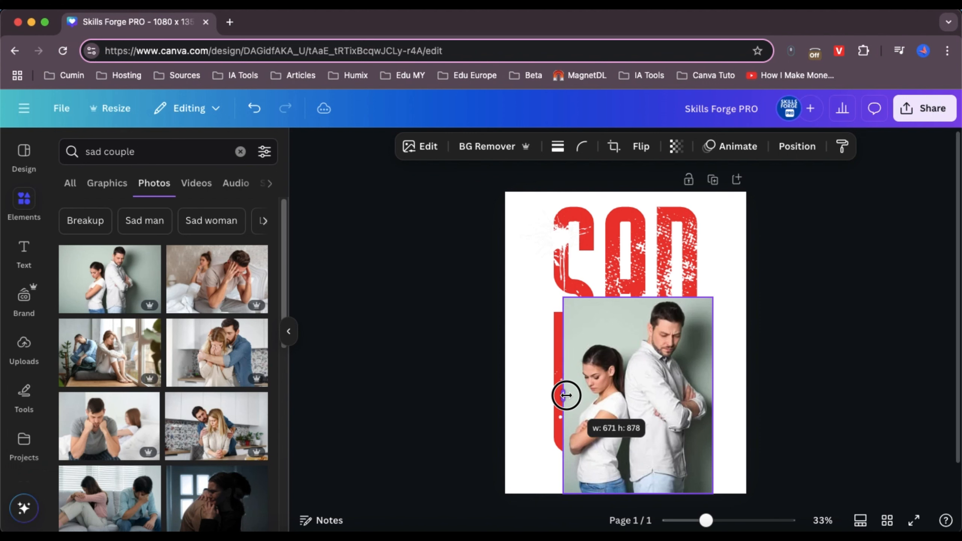
{"action": "left_click_drag", "start_coordinate": [646, 397], "coordinate": [631, 394]}
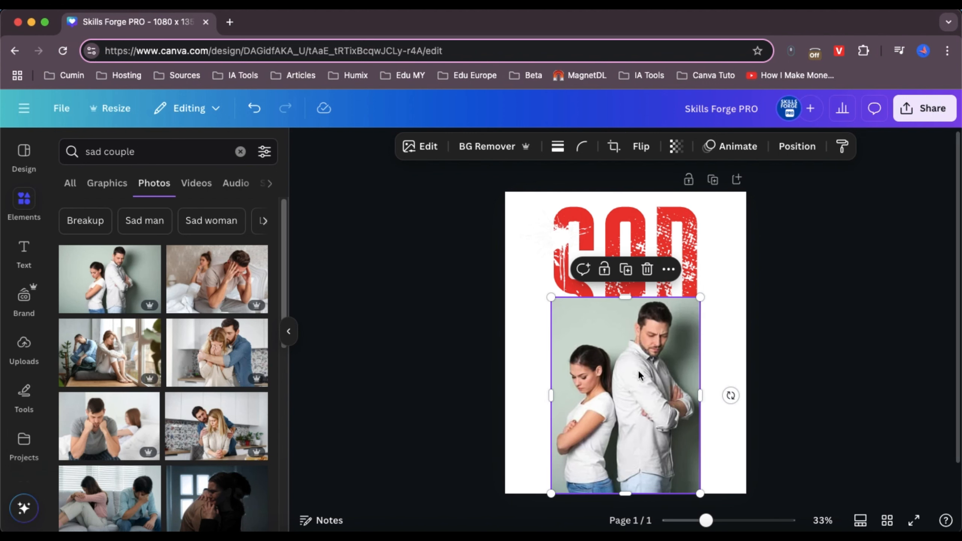
{"action": "left_click", "coordinate": [485, 147]}
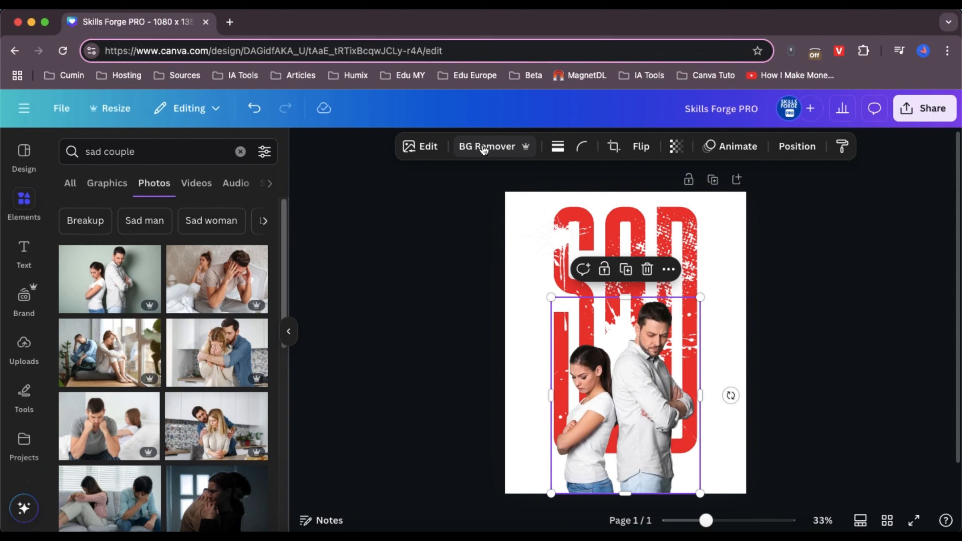
{"action": "left_click", "coordinate": [788, 291]}
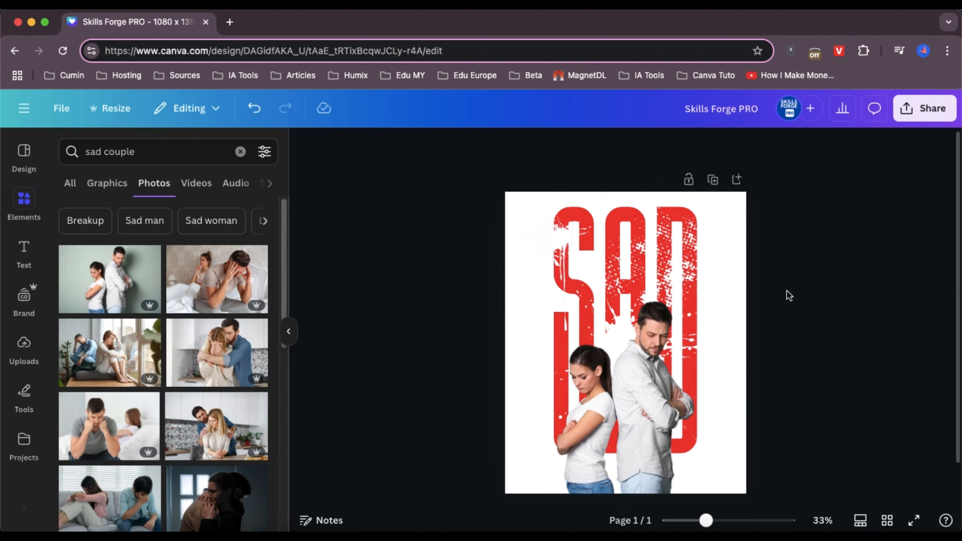
Enlarge the couple cutout slightly and centre it on the poster's bottom edge, overlapping the lower part of the SAD letters.
{"action": "left_click", "coordinate": [640, 336]}
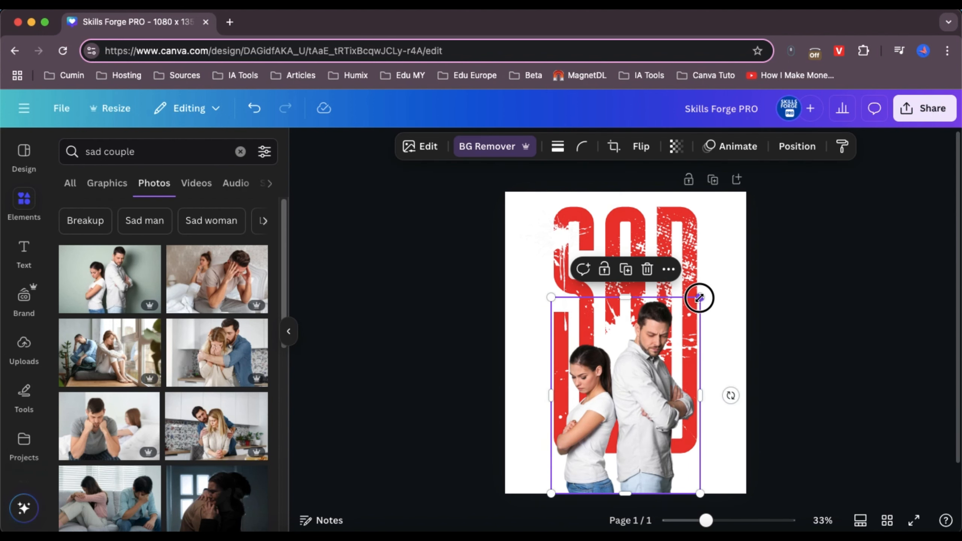
{"action": "left_click_drag", "start_coordinate": [700, 296], "coordinate": [737, 275]}
{"action": "left_click_drag", "start_coordinate": [655, 363], "coordinate": [642, 358]}
{"action": "left_click_drag", "start_coordinate": [712, 265], "coordinate": [702, 285]}
{"action": "left_click_drag", "start_coordinate": [638, 381], "coordinate": [641, 377]}
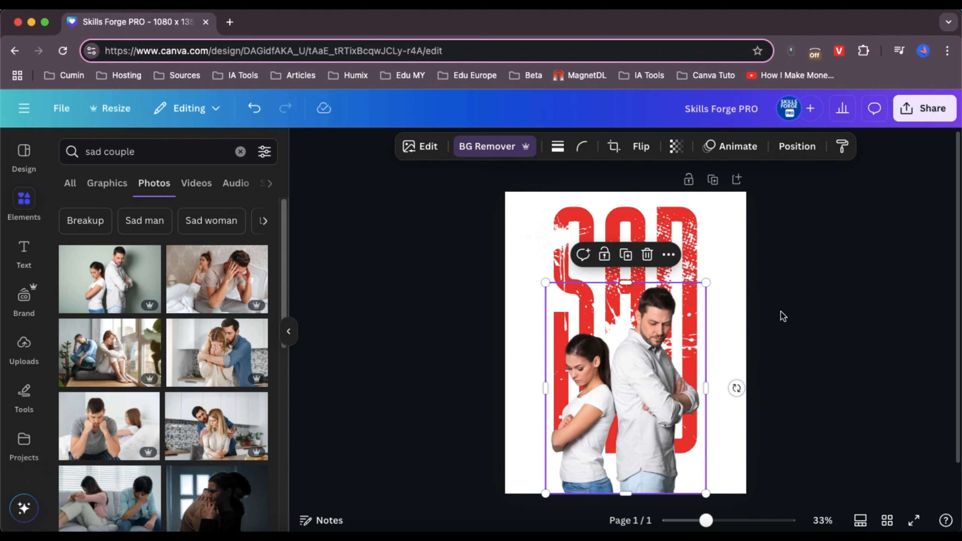
{"action": "left_click", "coordinate": [793, 309]}
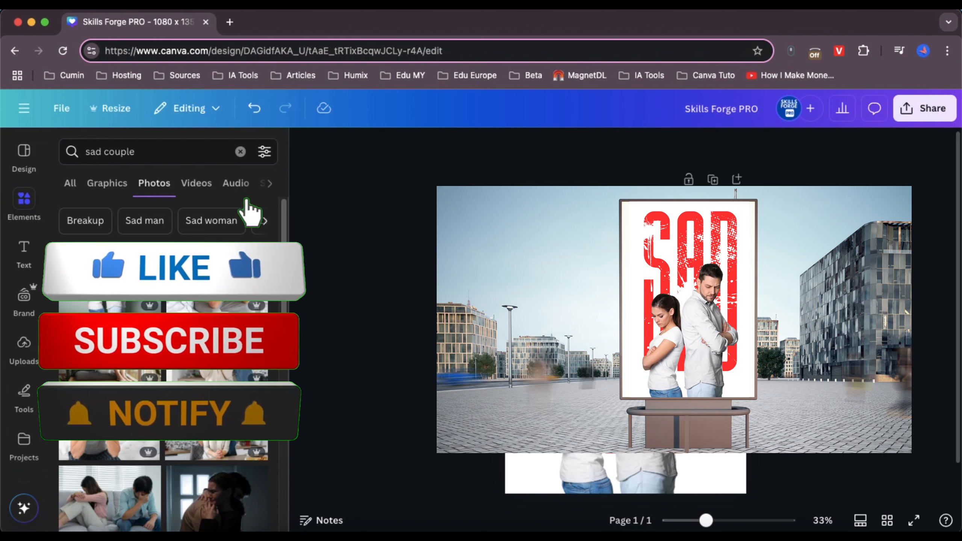
Duplicate the finished poster page.
{"action": "left_click", "coordinate": [713, 180]}
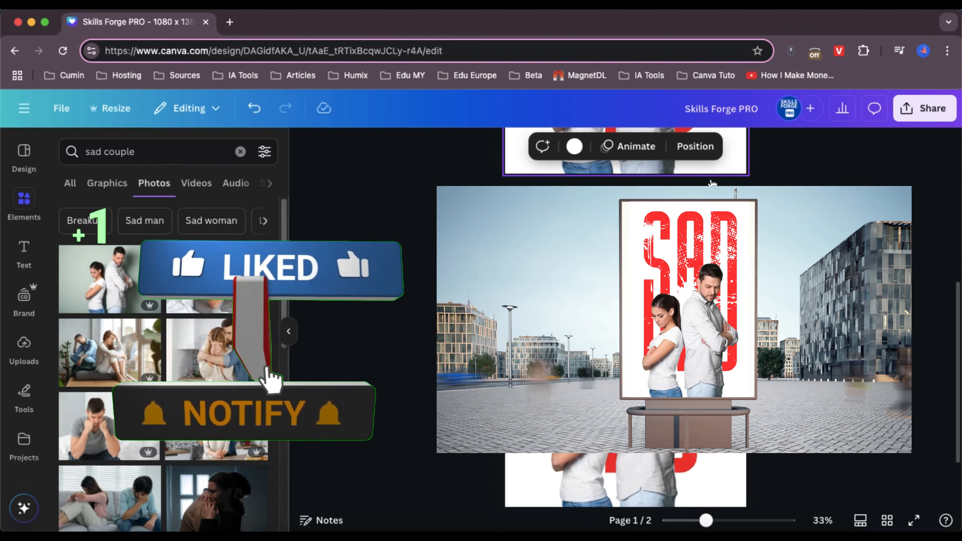